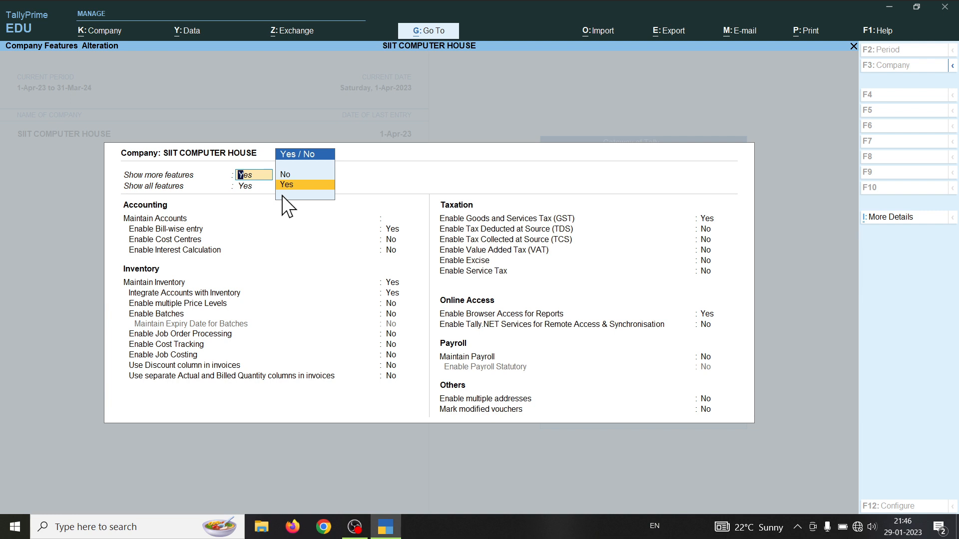
# Switch Show more features to No and back to Yes in the company features of SIIT COMPUTER HOUSE
pyautogui.press('Up')
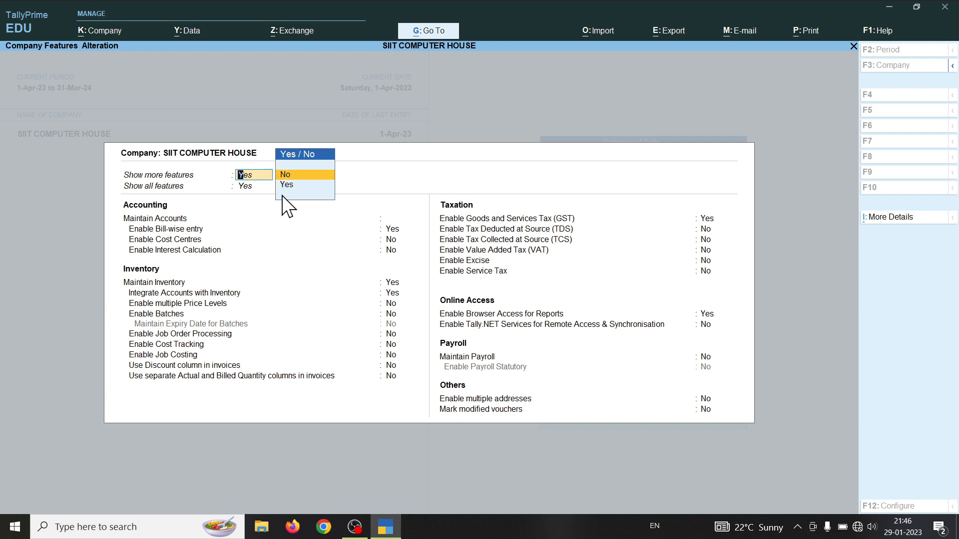
pyautogui.press('Return')
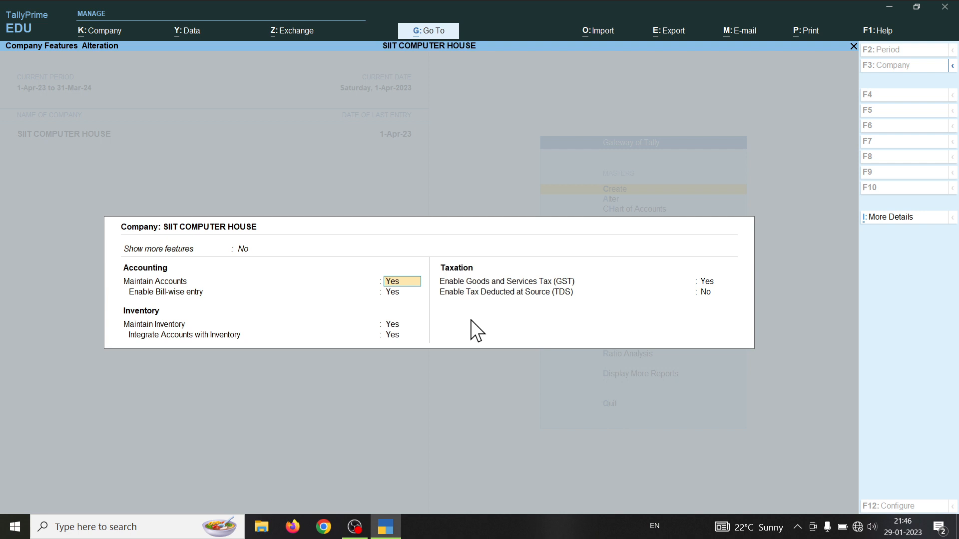
pyautogui.press('Up')
pyautogui.press('Down')
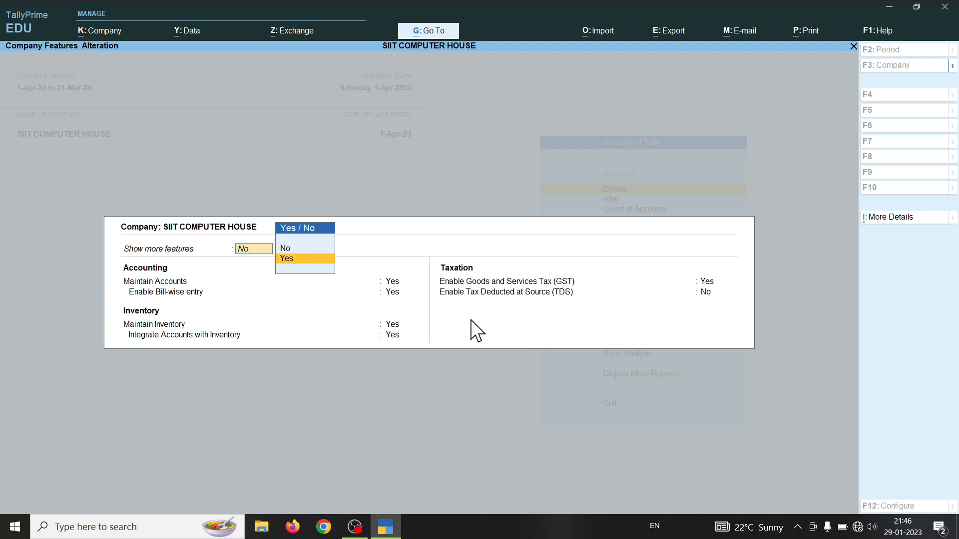
pyautogui.press('Return')
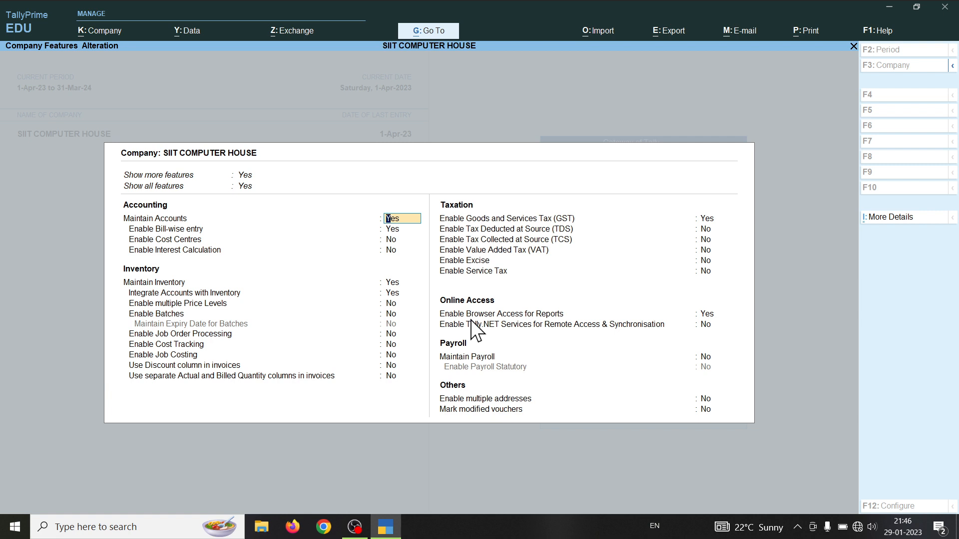
# Switch Show all features to No and back to Yes in the company features
pyautogui.press('Up')
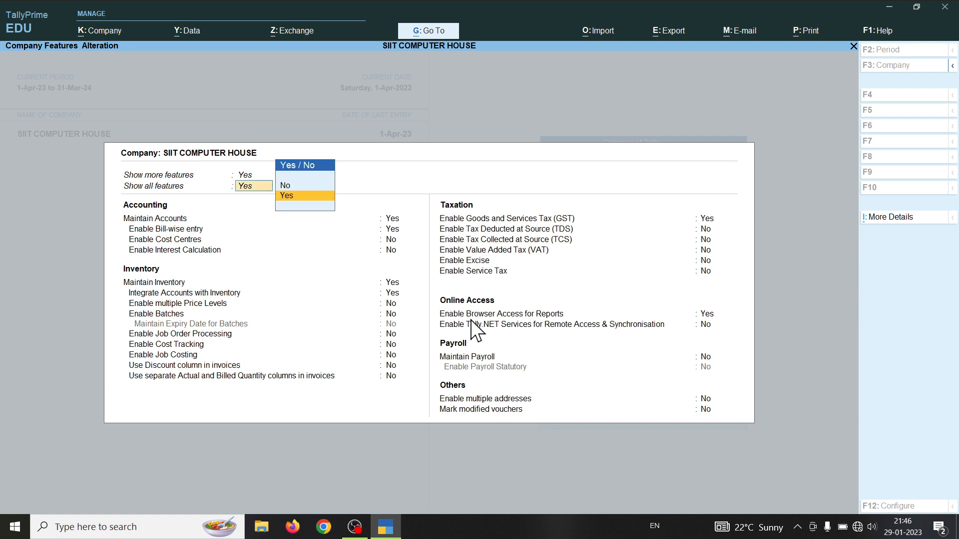
pyautogui.press('Up')
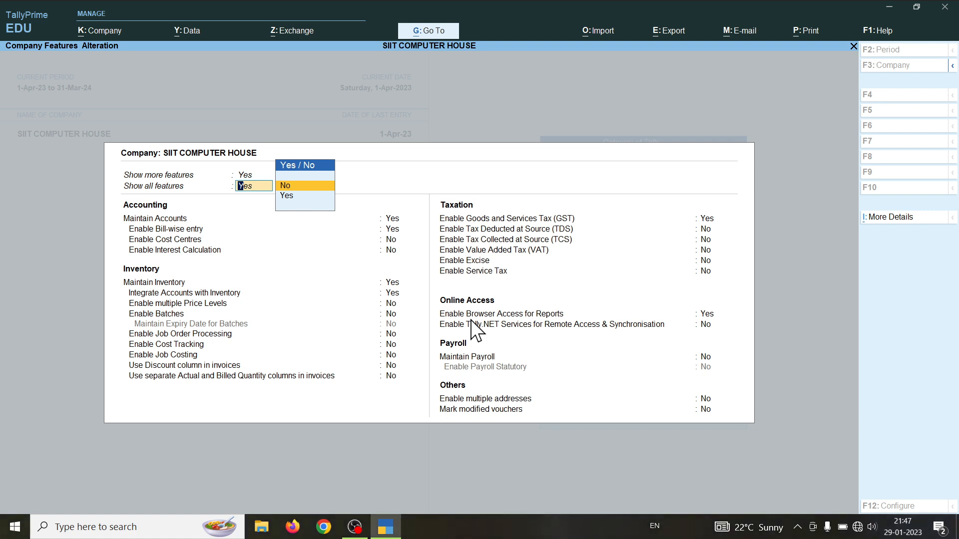
pyautogui.press('Return')
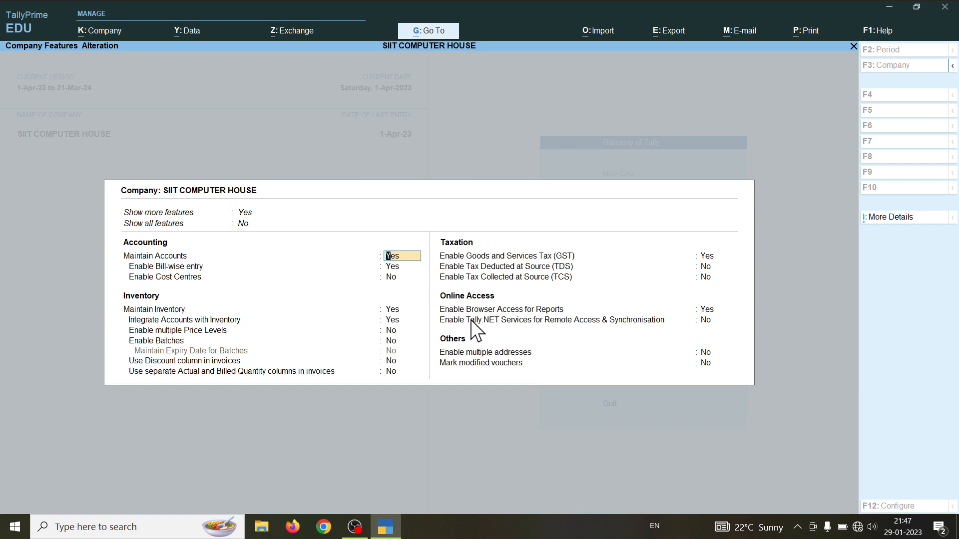
pyautogui.press('Up')
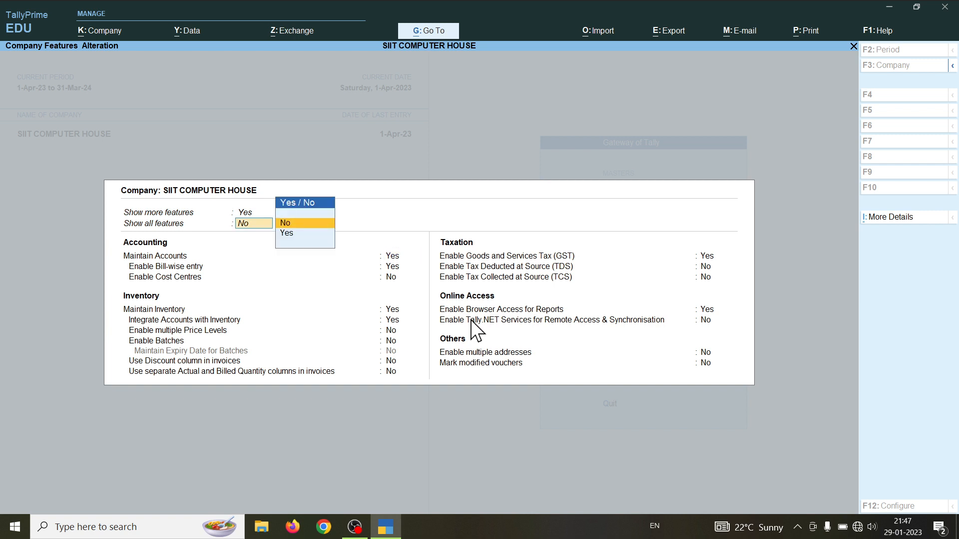
pyautogui.press('Down')
pyautogui.press('Return')
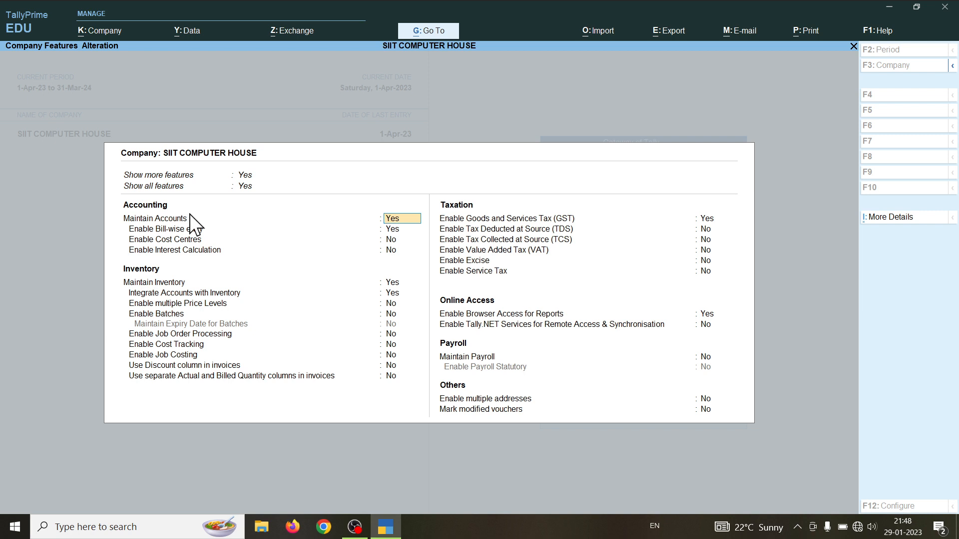
# Accept the accounting features with Maintain Accounts and Bill-wise entry at Yes, and Cost Centres and Interest Calculation at No
pyautogui.press('Return')
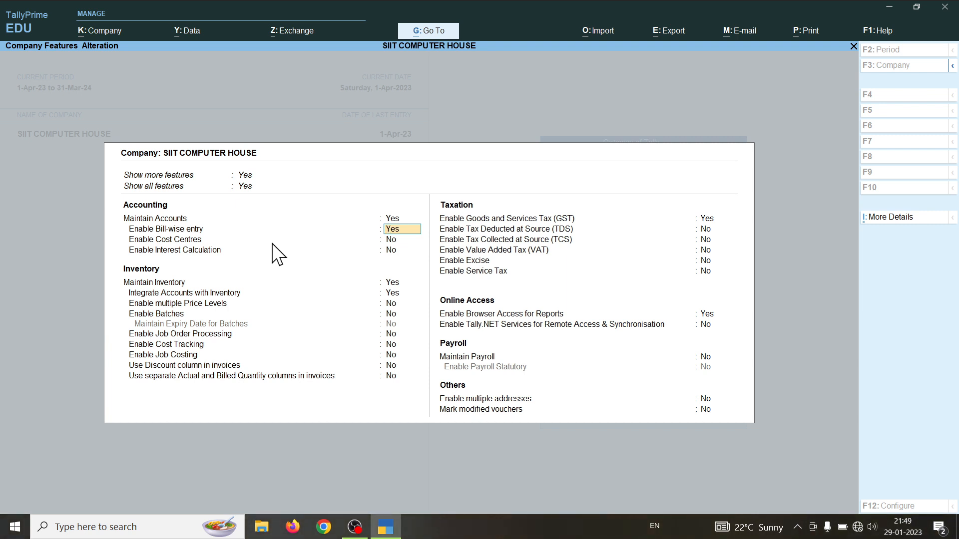
pyautogui.press('Return')
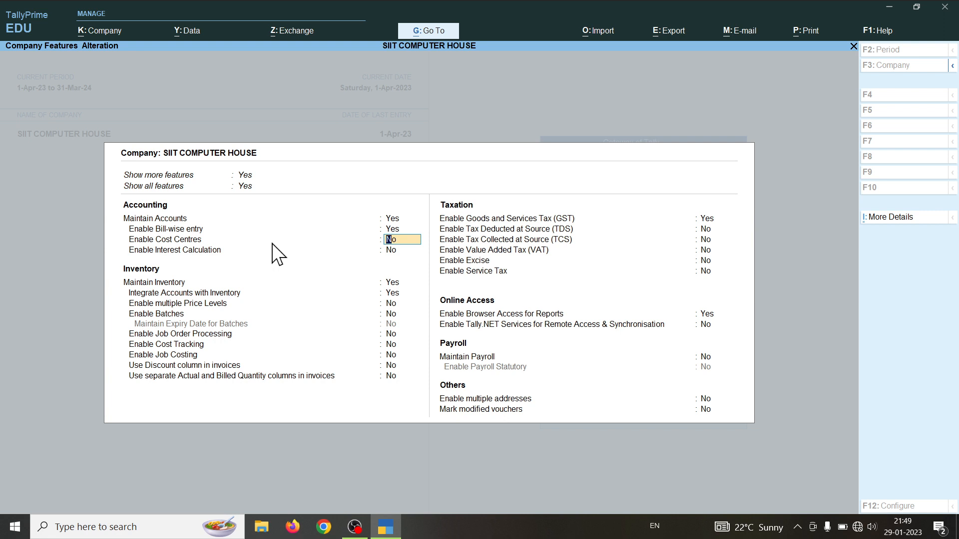
pyautogui.press('Return')
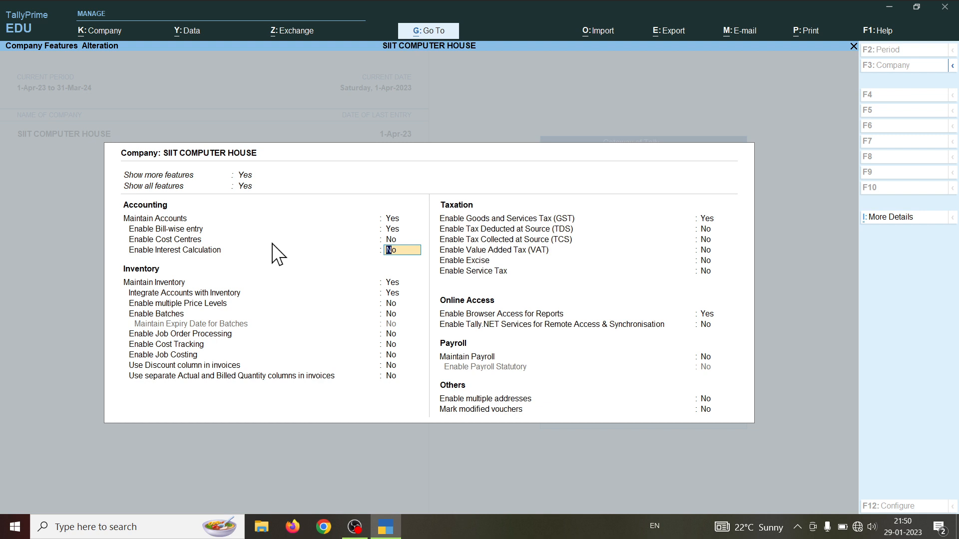
pyautogui.press('Return')
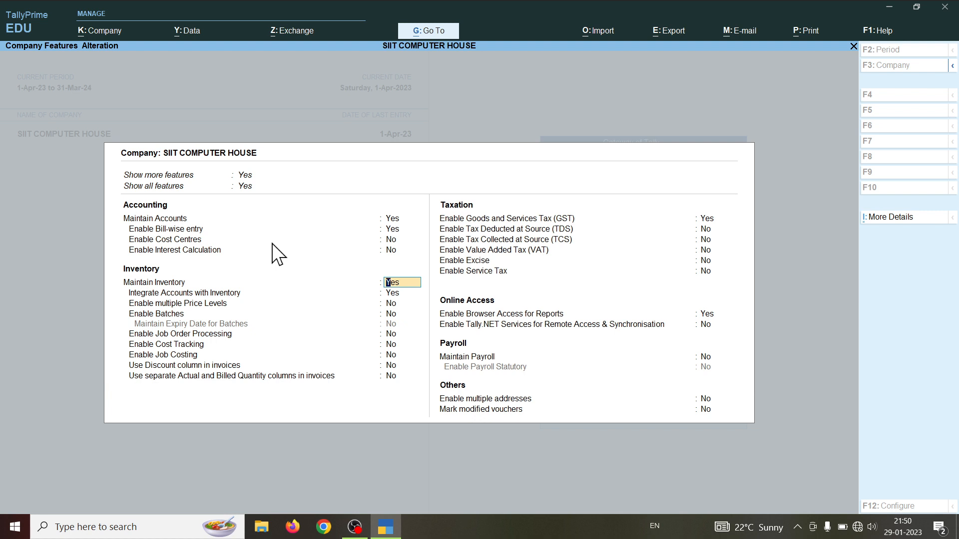
# Accept the inventory features with Maintain Inventory and Integrate Accounts with Inventory at Yes and all remaining inventory options at No
pyautogui.press('Return')
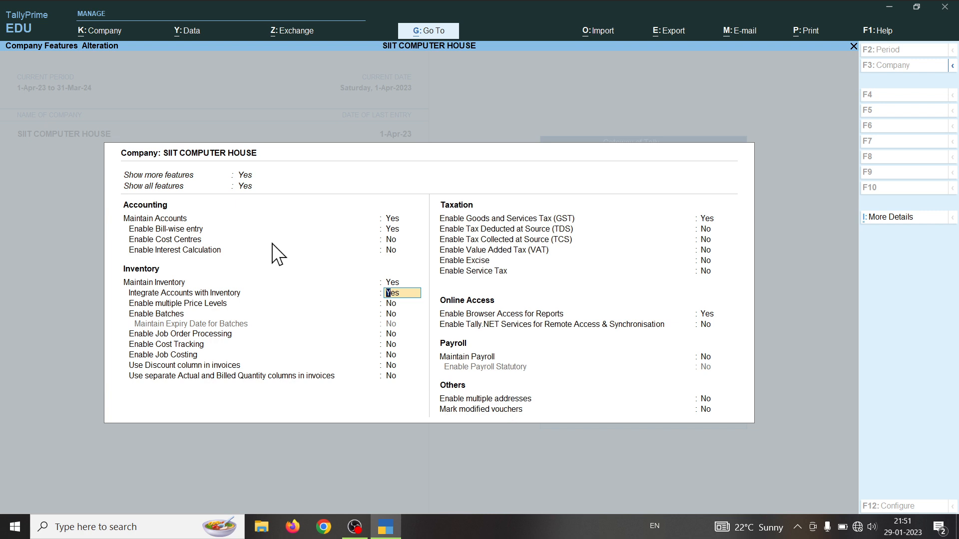
pyautogui.press('Return')
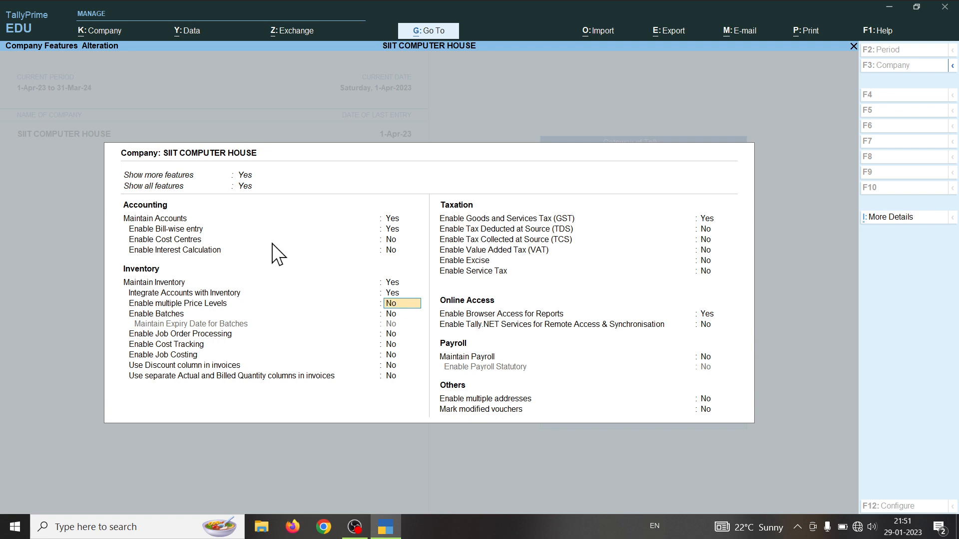
pyautogui.press('Return')
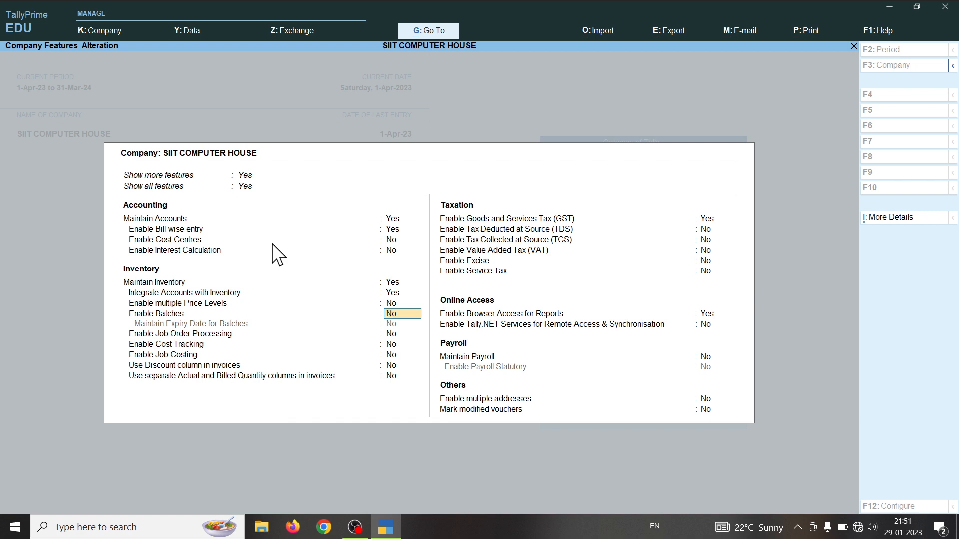
pyautogui.press('Return')
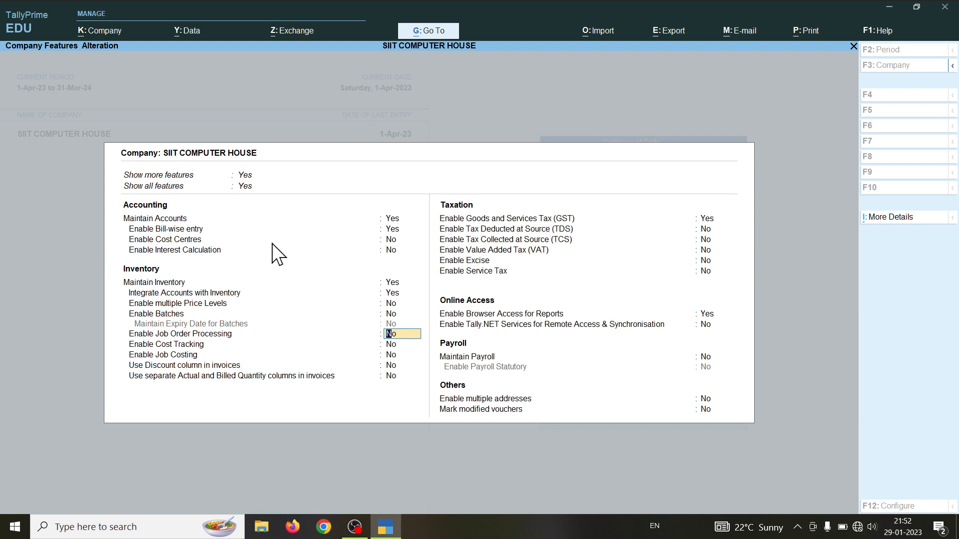
pyautogui.press('Return')
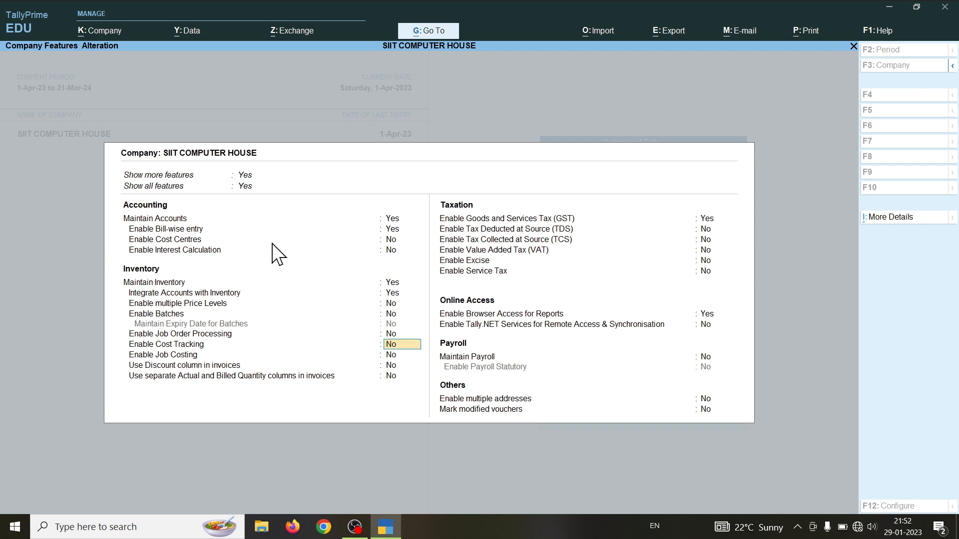
pyautogui.press('Return')
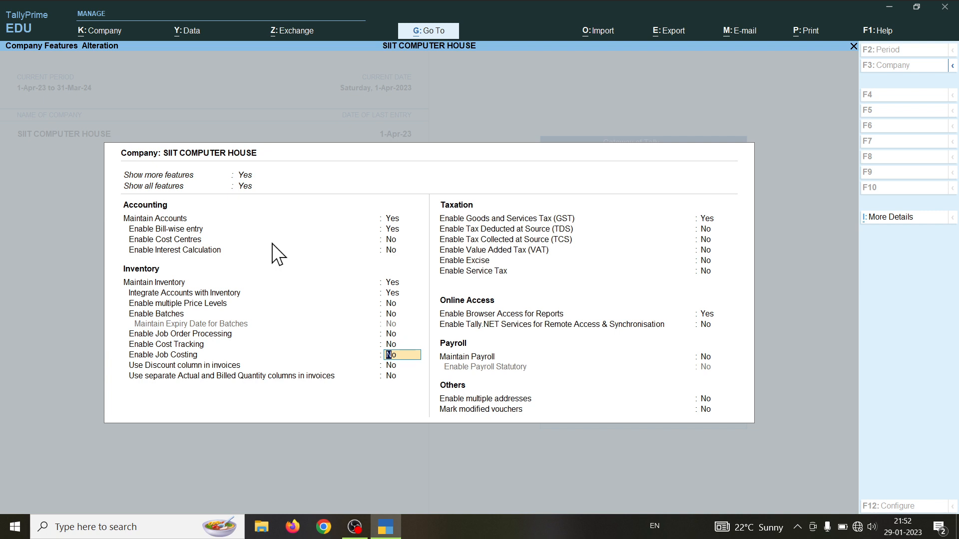
pyautogui.press('Return')
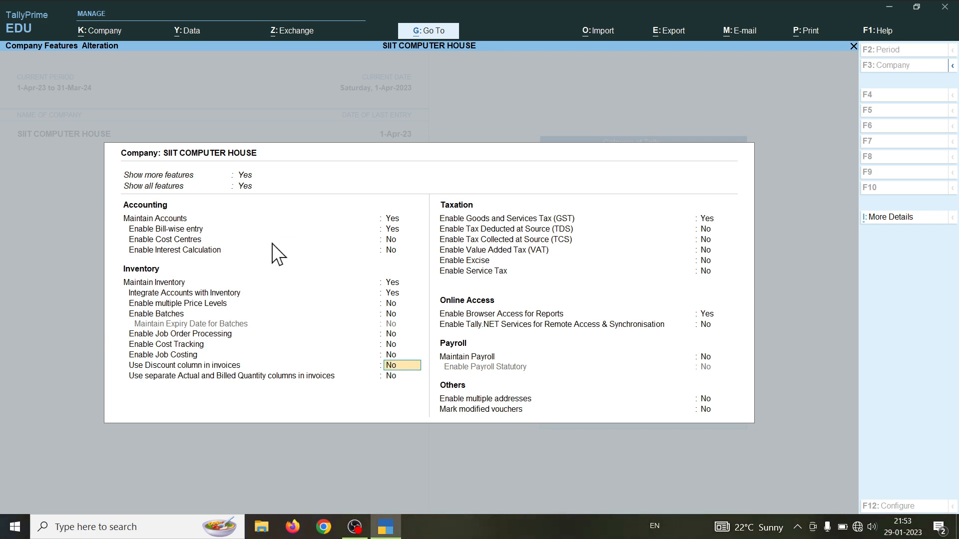
pyautogui.press('Return')
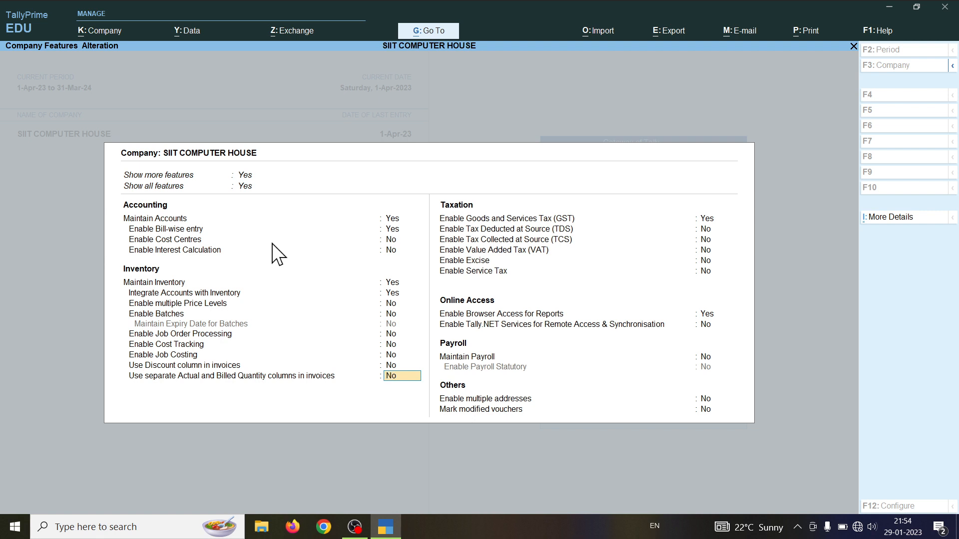
pyautogui.press('Return')
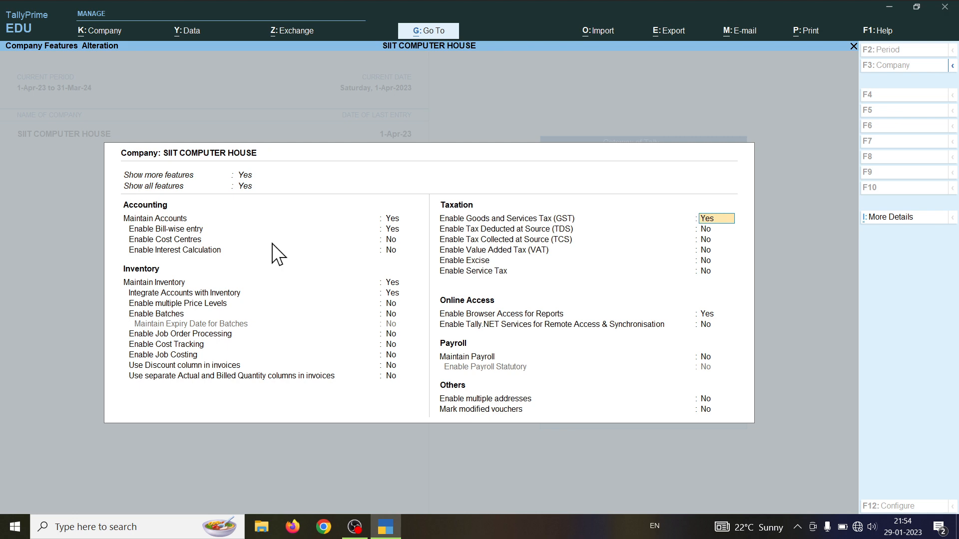
# Keep GST enabled and accept its registration details: Madhya Pradesh, Regular, other territory No, applicable from 1-Apr-23, the existing GSTIN and Monthly GSTR1
pyautogui.press('Return')
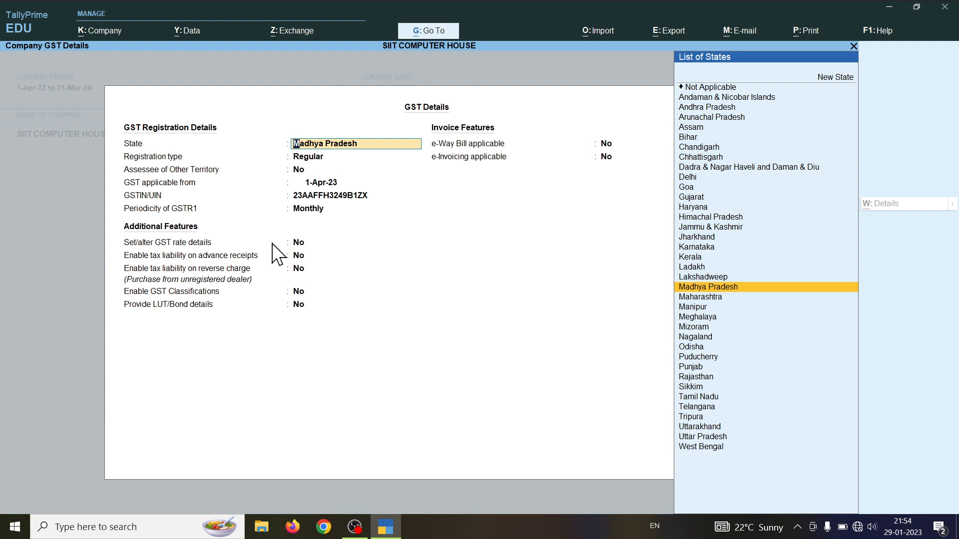
pyautogui.press('Return')
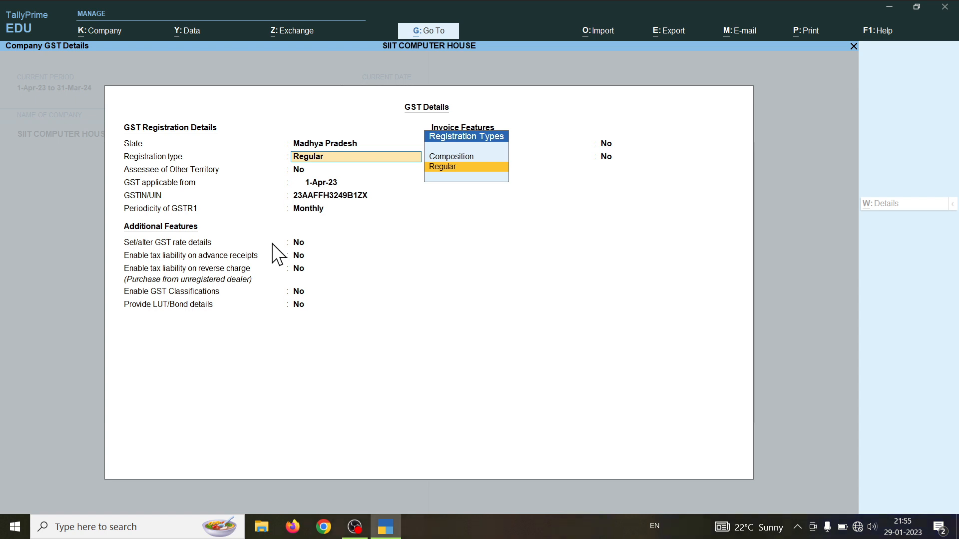
pyautogui.press('Return')
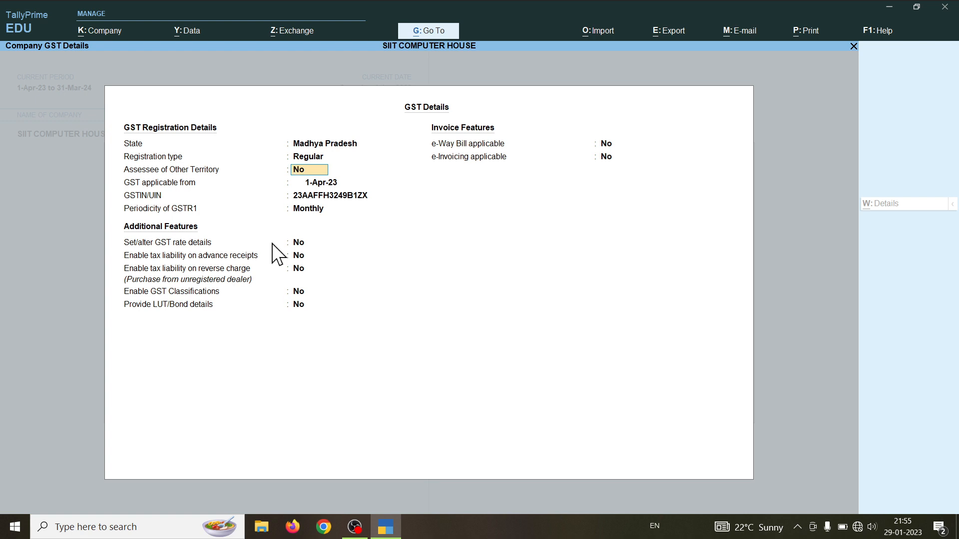
pyautogui.press('Return')
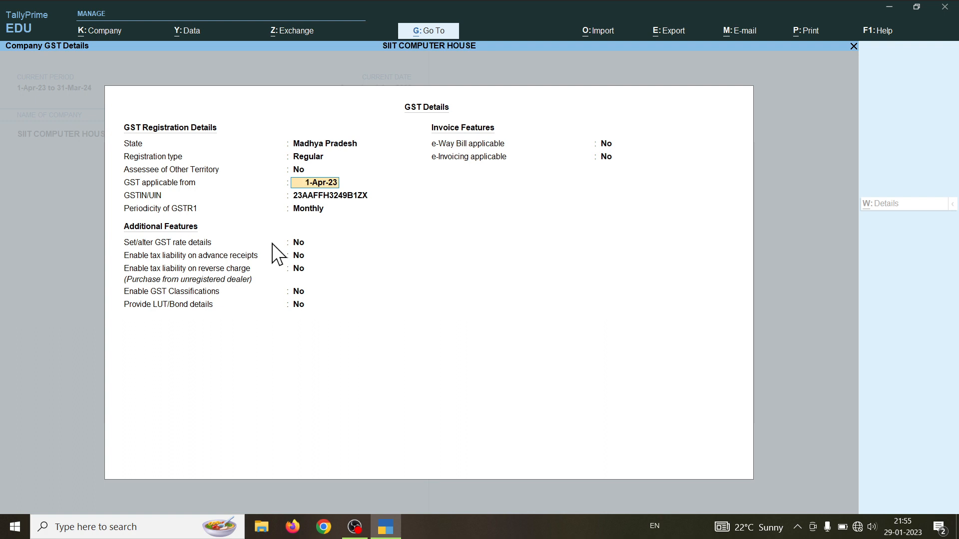
pyautogui.press('Return')
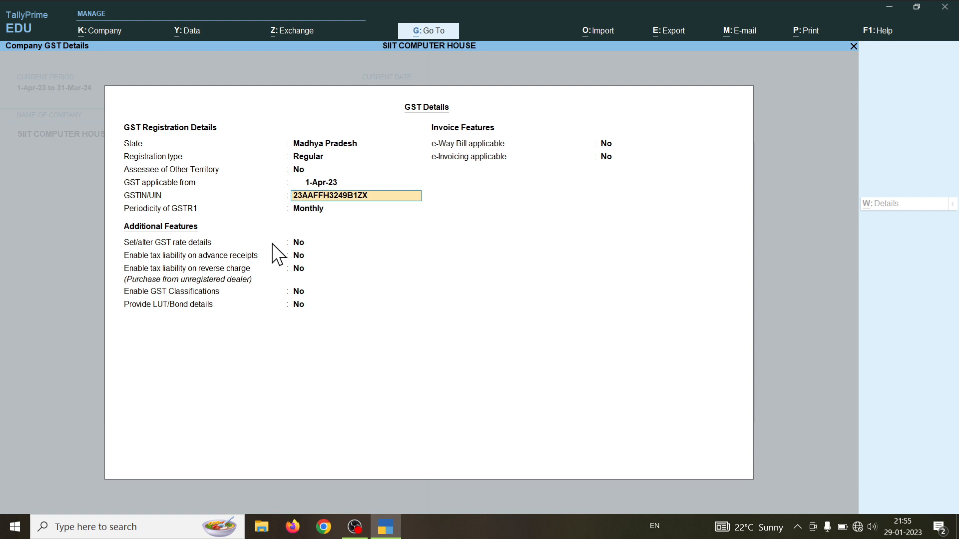
pyautogui.press('Return')
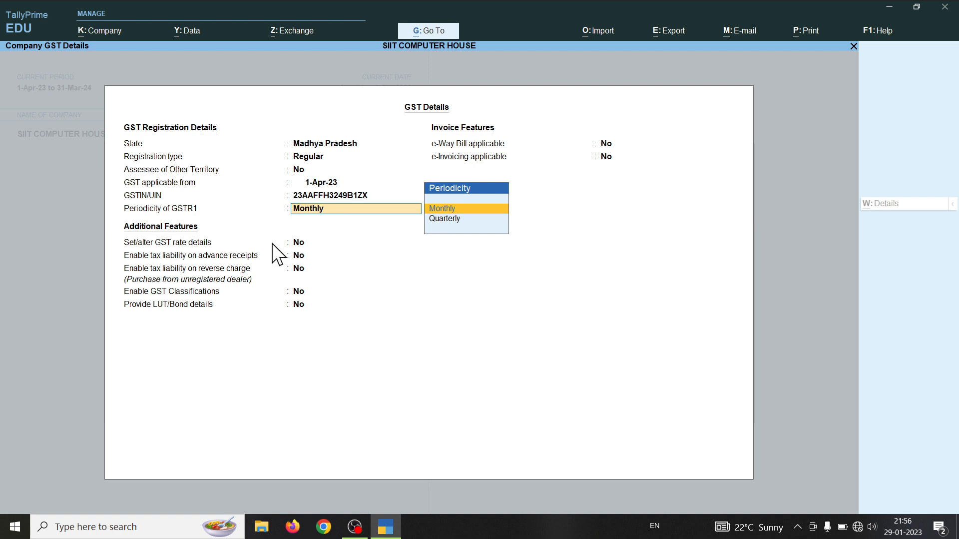
pyautogui.press('Return')
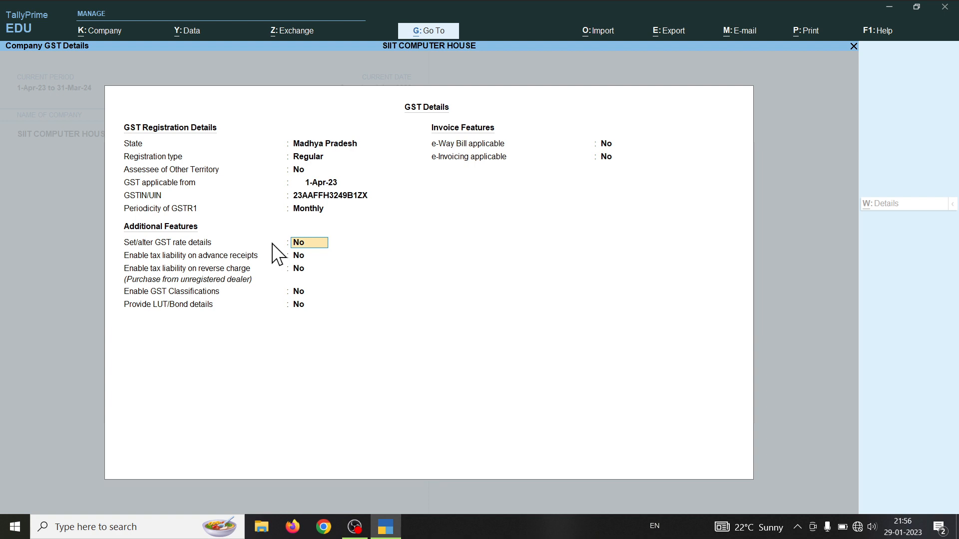
# Leave all additional GST features, from rate details to LUT/Bond details, at No and save the company GST details
pyautogui.press('Return')
pyautogui.press('Return')
pyautogui.press('Return')
pyautogui.press('Return')
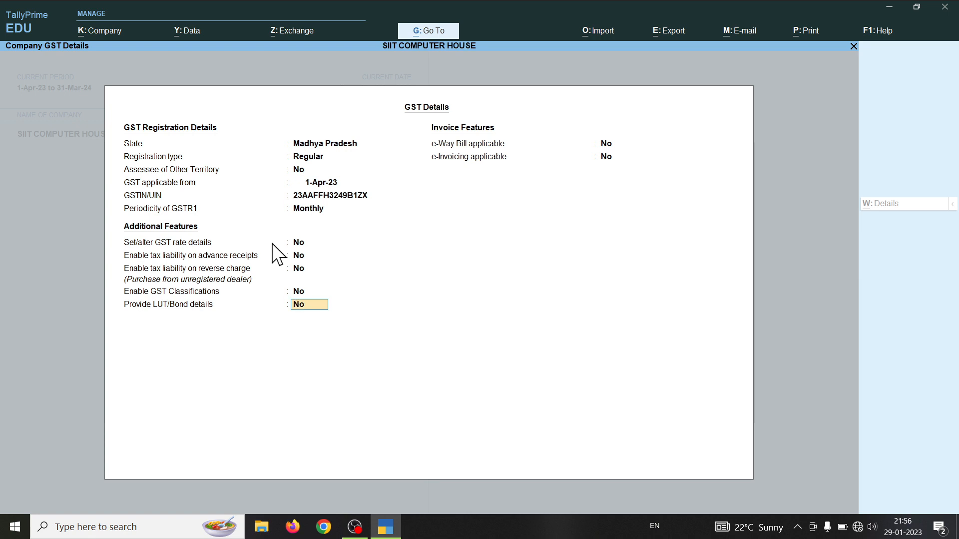
pyautogui.press('ctrl')
pyautogui.hotkey('ctrl', 'a')
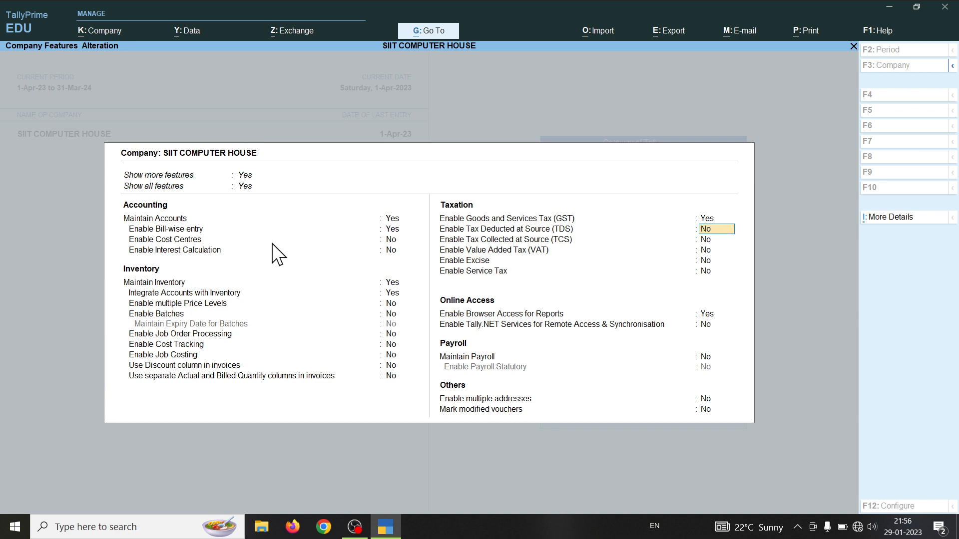
# Accept the remaining taxation features with TDS, TCS, VAT, Excise and Service Tax all at No
pyautogui.press('Return')
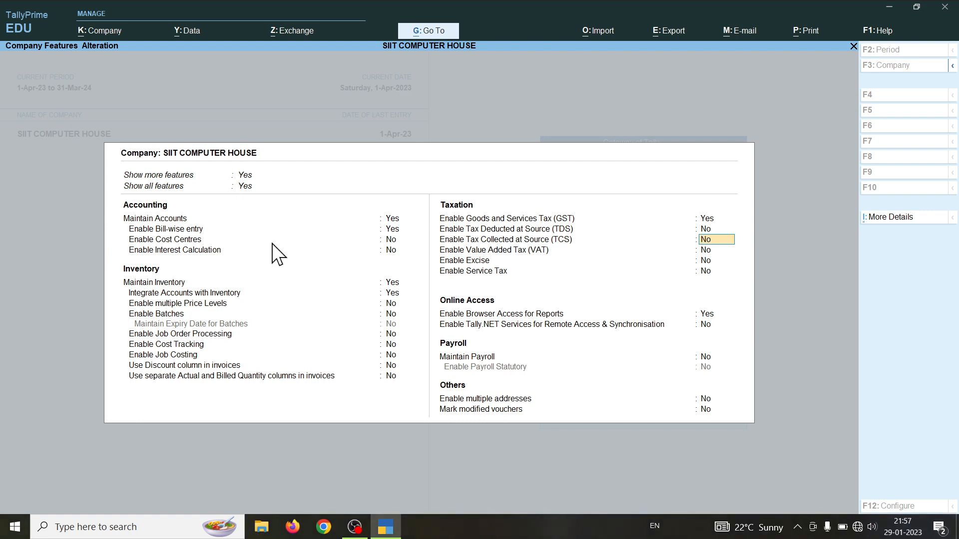
pyautogui.press('Return')
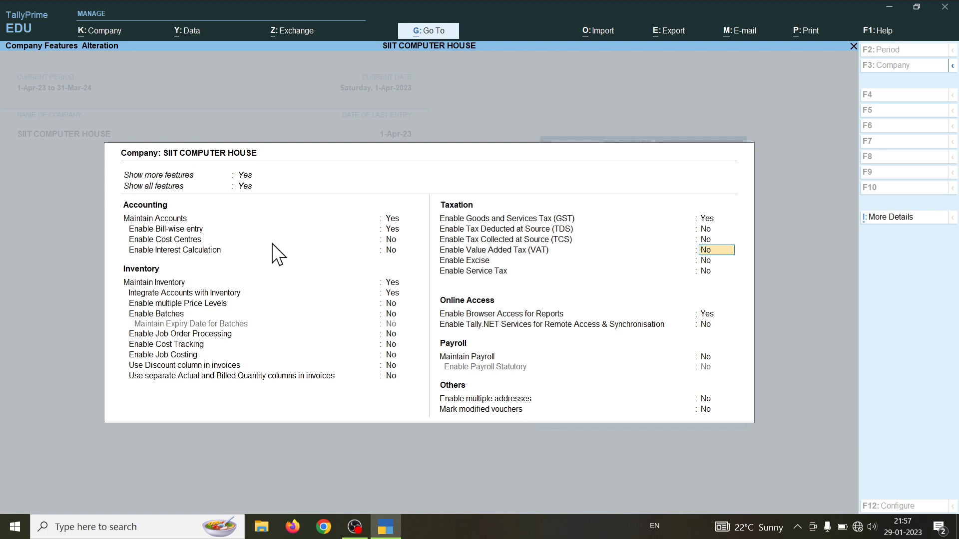
pyautogui.press('Return')
pyautogui.press('Return')
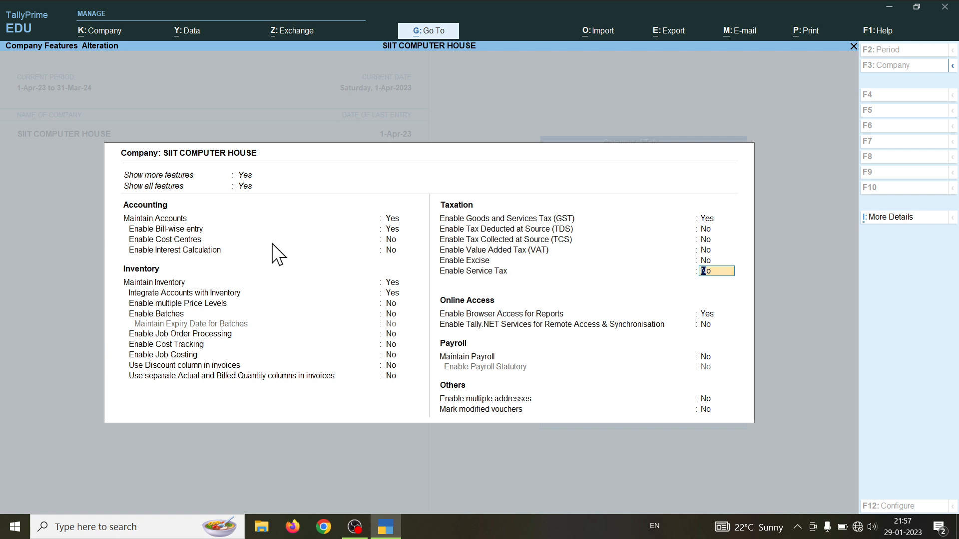
pyautogui.press('Return')
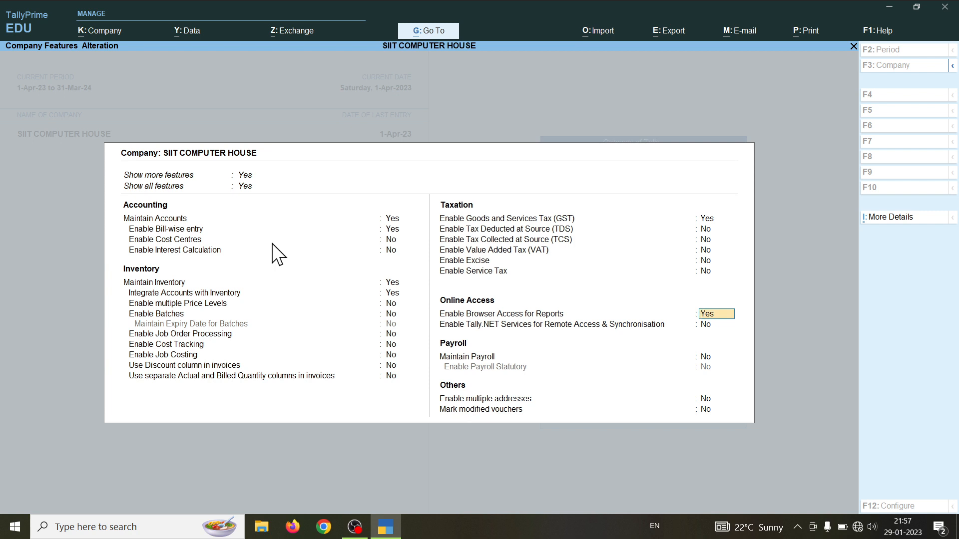
# Keep Browser Access for Reports at Yes and Tally.NET Services, Payroll, multiple addresses and Mark modified vouchers at No, and save the company features
pyautogui.press('Return')
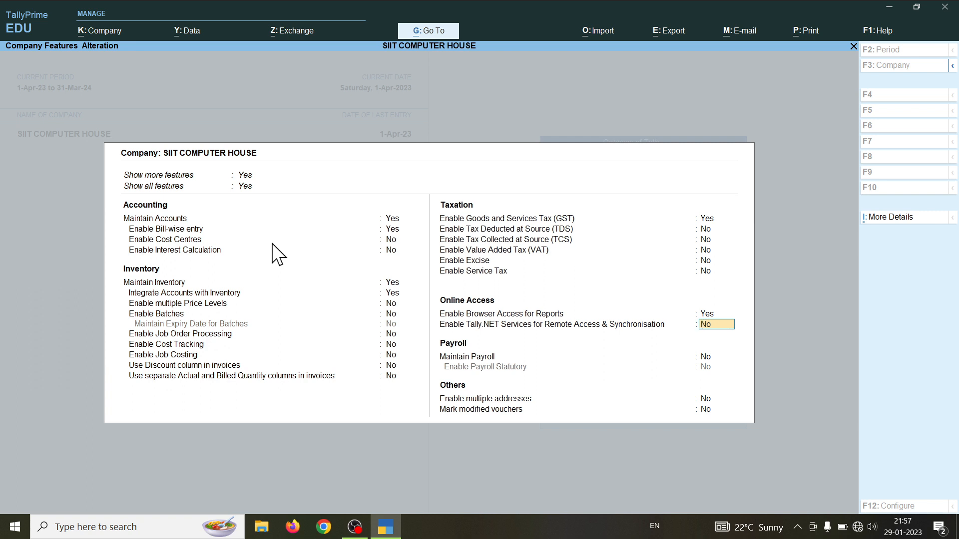
pyautogui.press('Return')
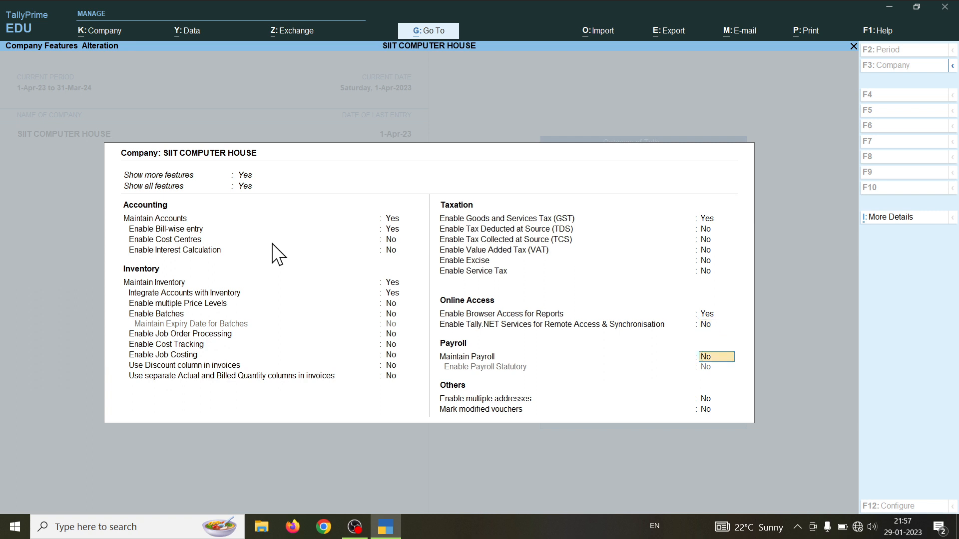
pyautogui.press('Return')
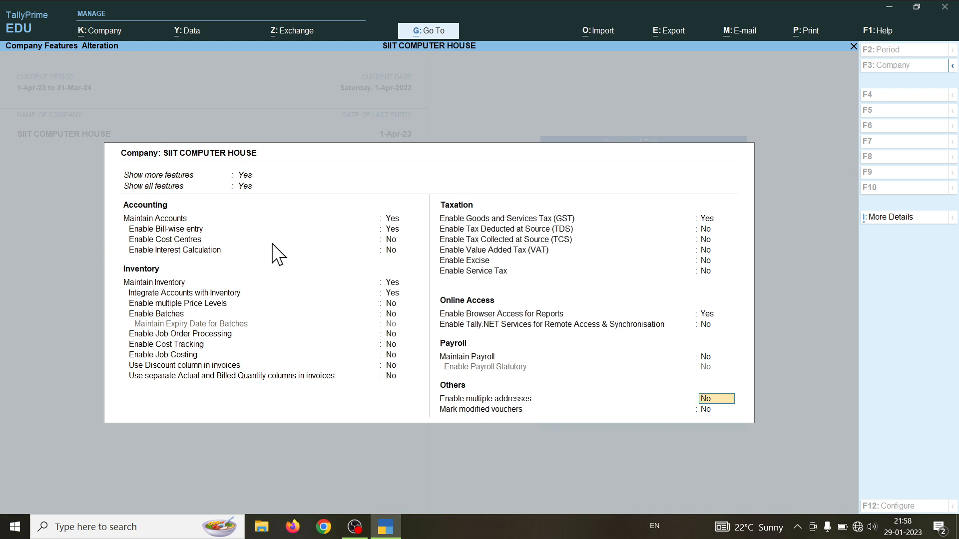
pyautogui.press('Return')
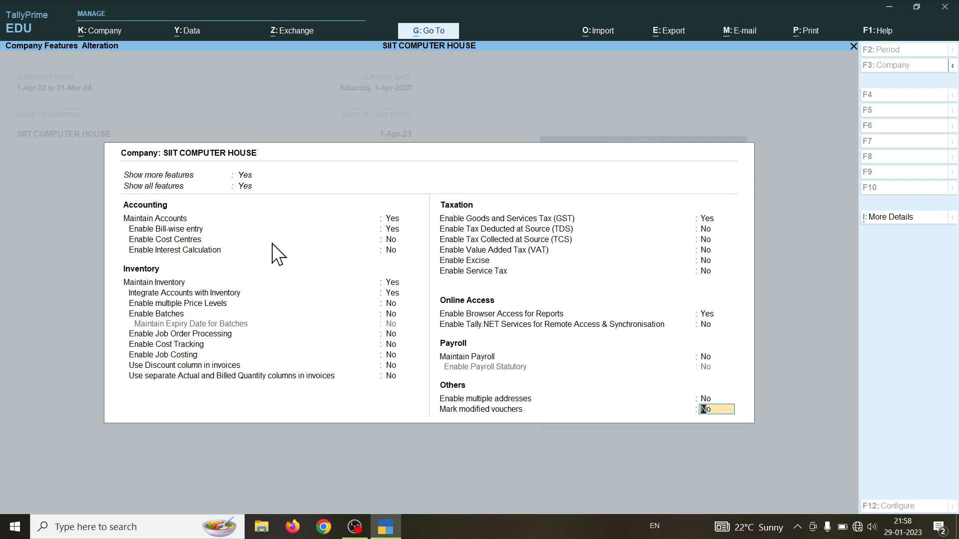
pyautogui.press('Return')
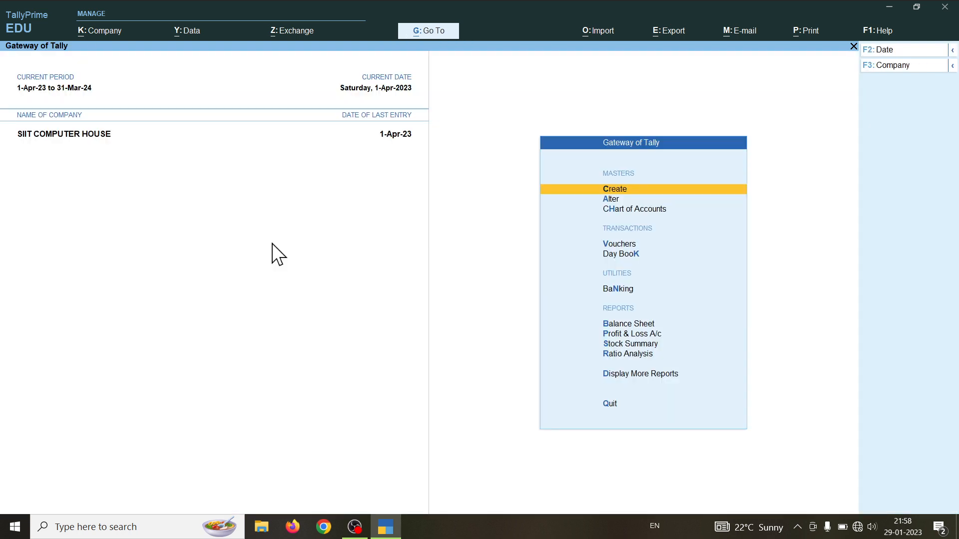